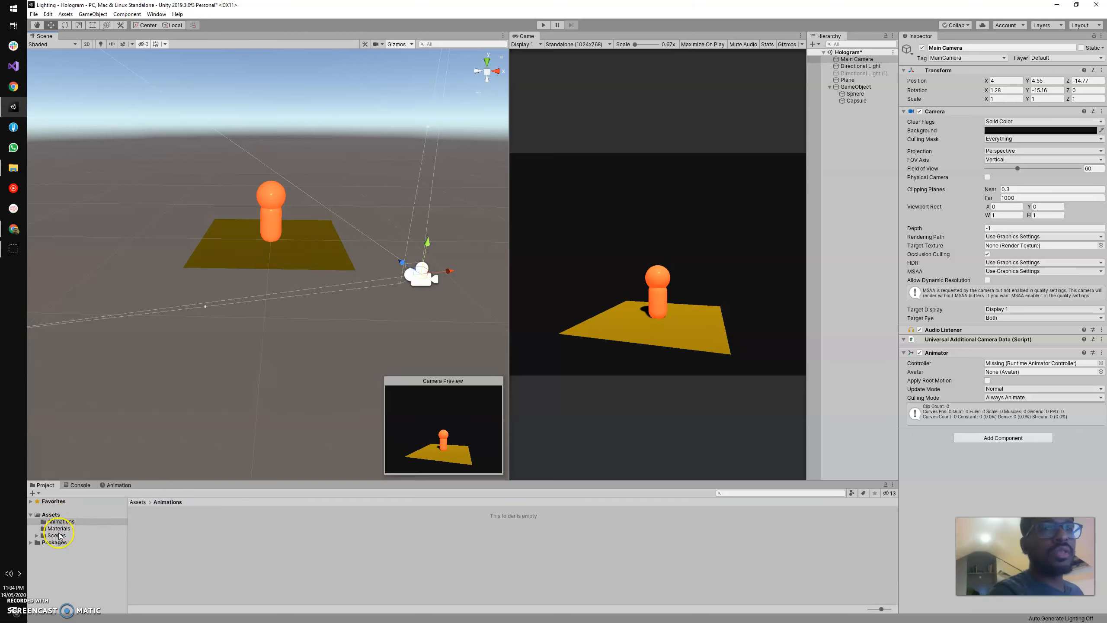
# - Create an animation clip named CameraAnim in the Assets Animations folder
pyautogui.rightClick(163, 537)
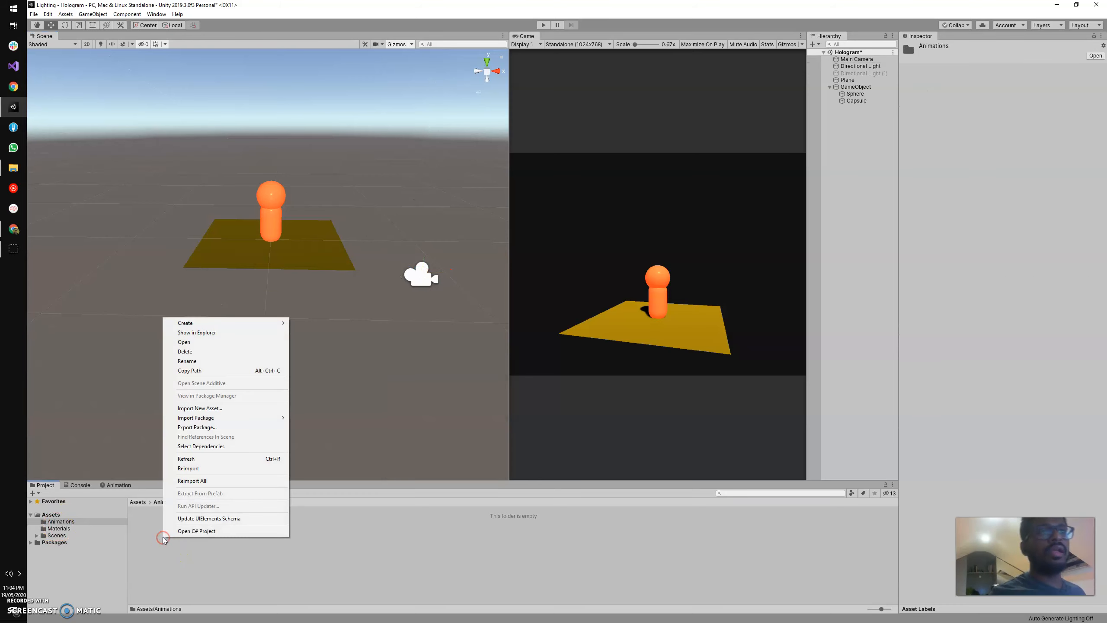
pyautogui.click(187, 323)
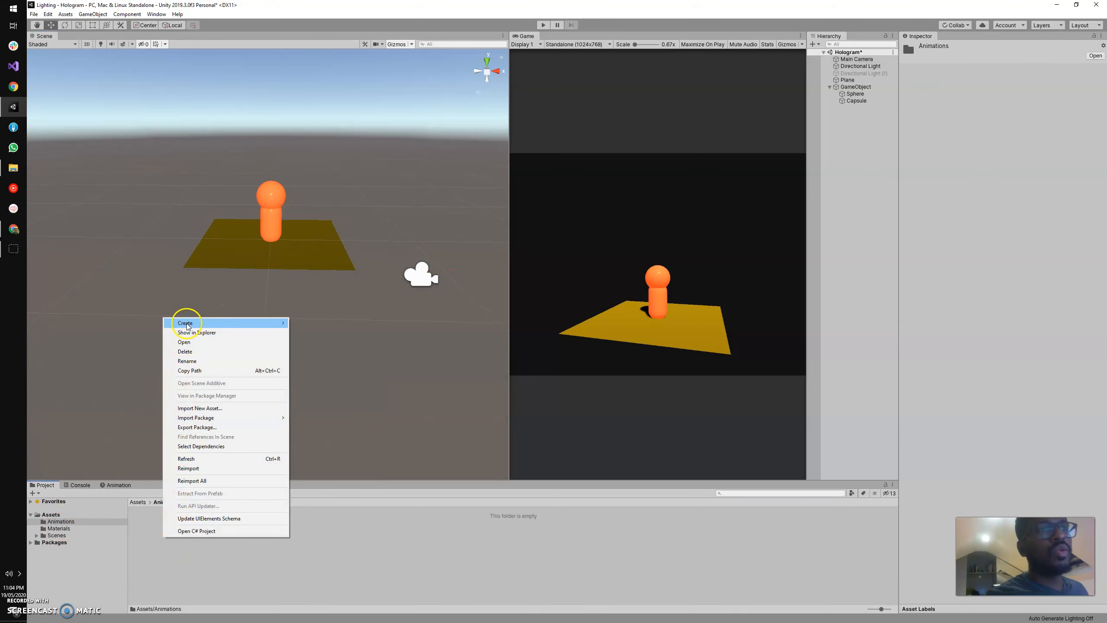
pyautogui.click(285, 323)
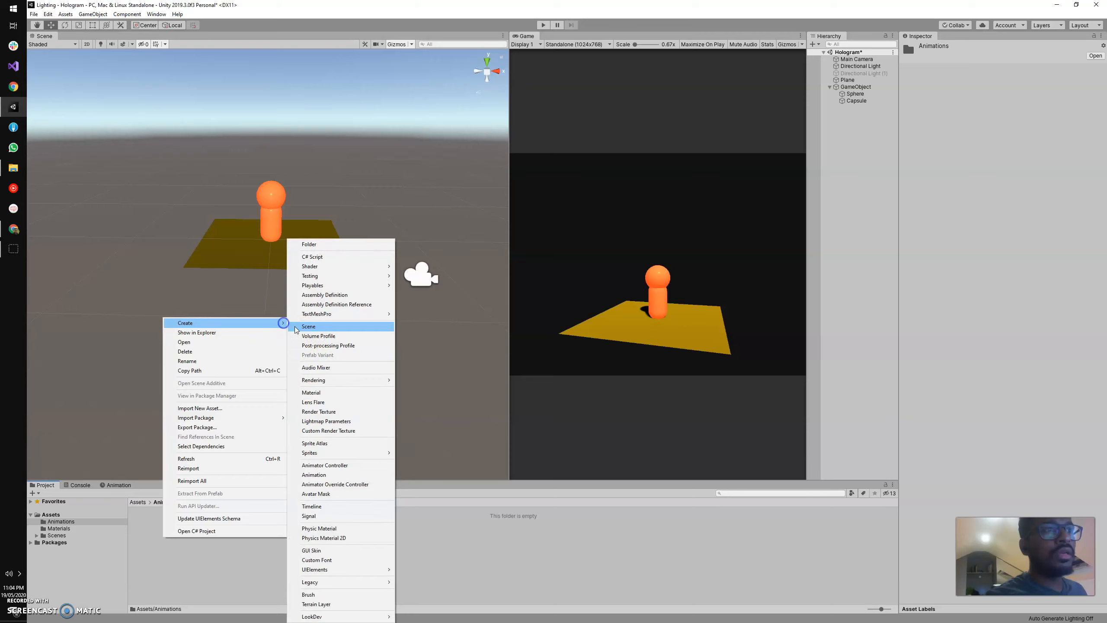
pyautogui.click(323, 475)
pyautogui.write('CameraAnim')
pyautogui.press('Return')
# - Create the Main Camera's animation clip in the Animation window, saving it over the existing CameraAnim.anim
pyautogui.click(117, 484)
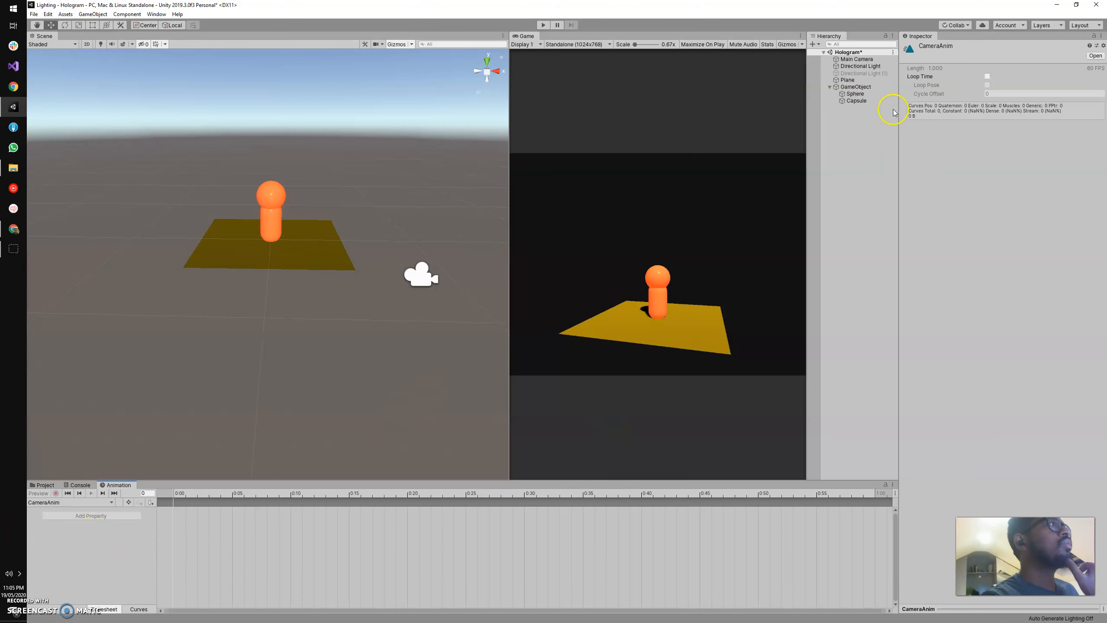
pyautogui.click(858, 60)
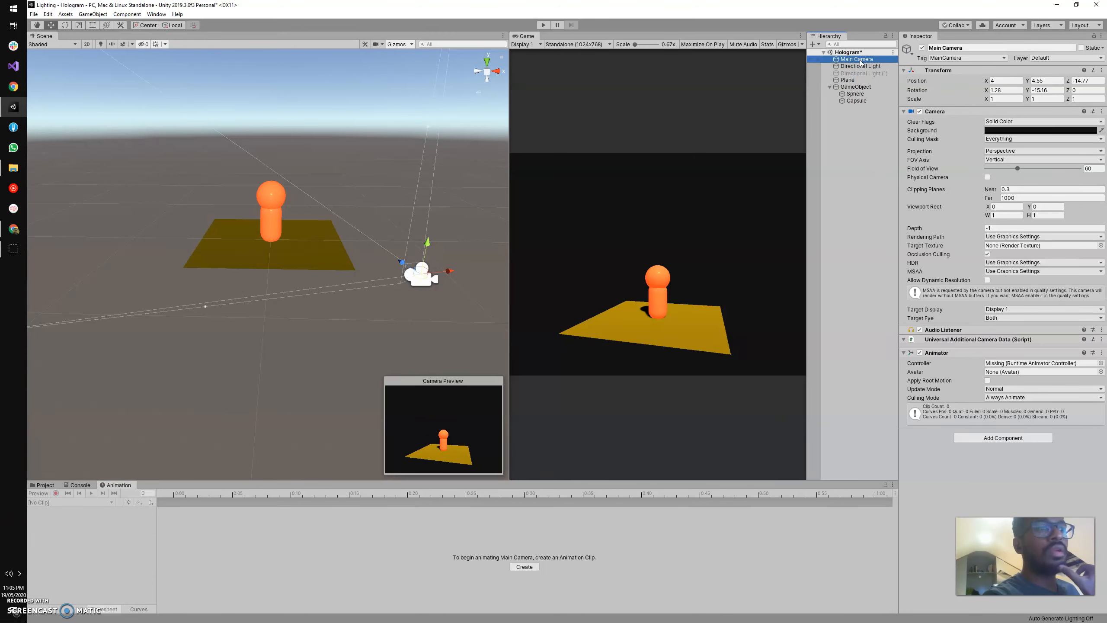
pyautogui.click(522, 568)
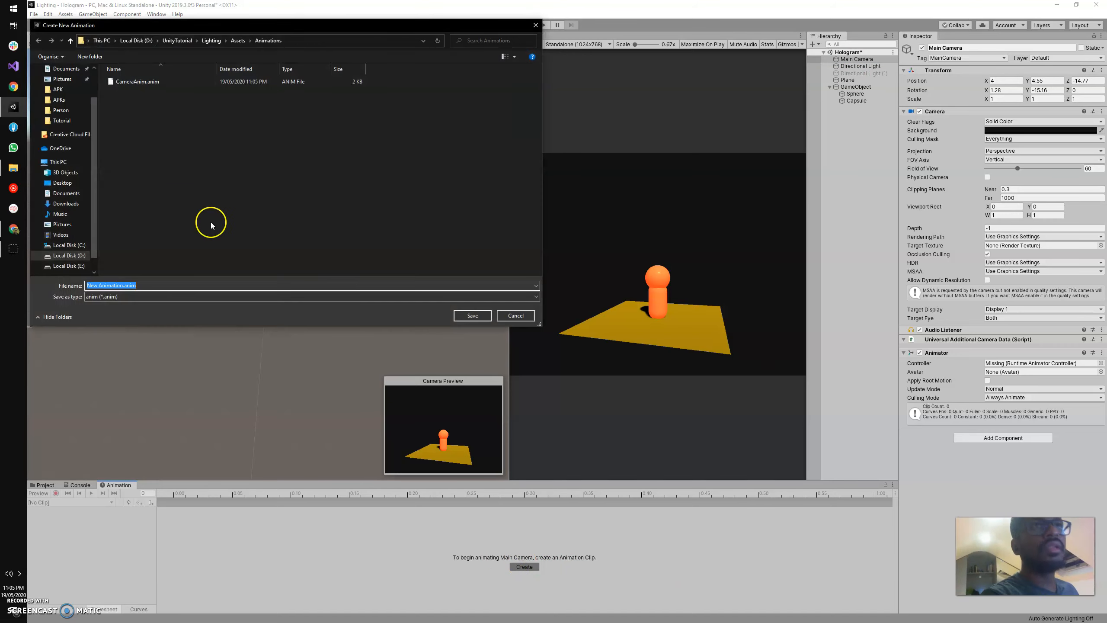
pyautogui.click(140, 82)
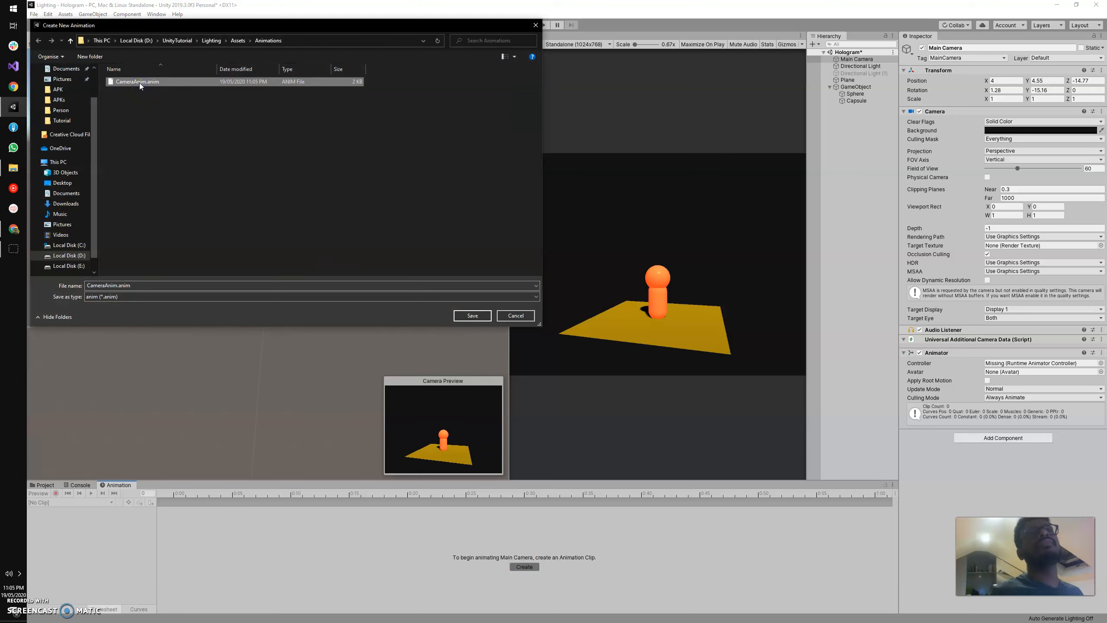
pyautogui.click(131, 86)
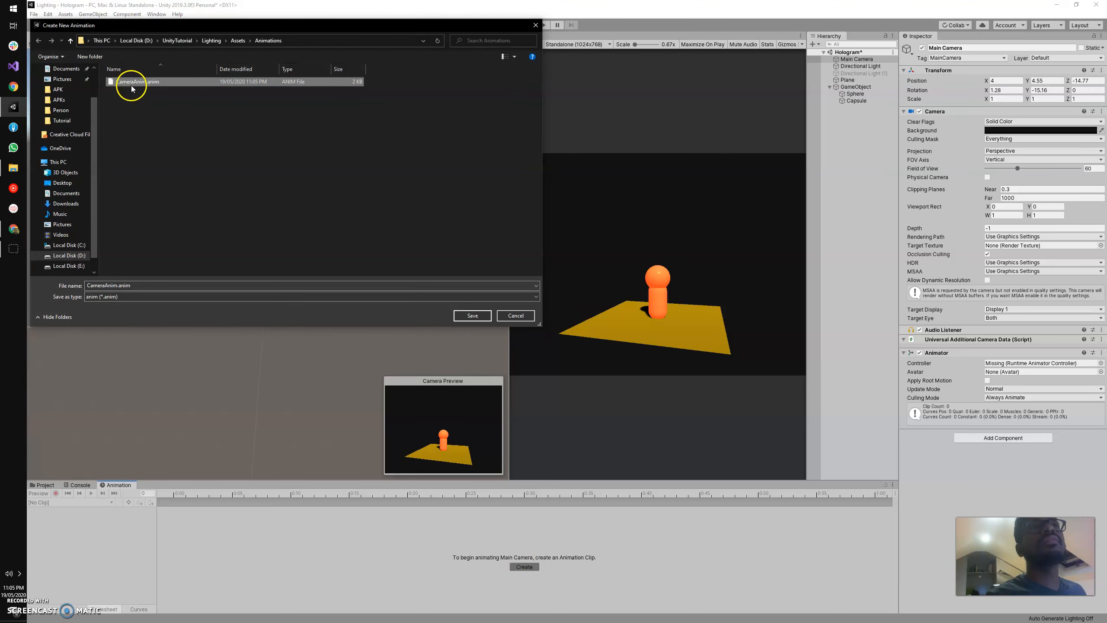
pyautogui.click(473, 315)
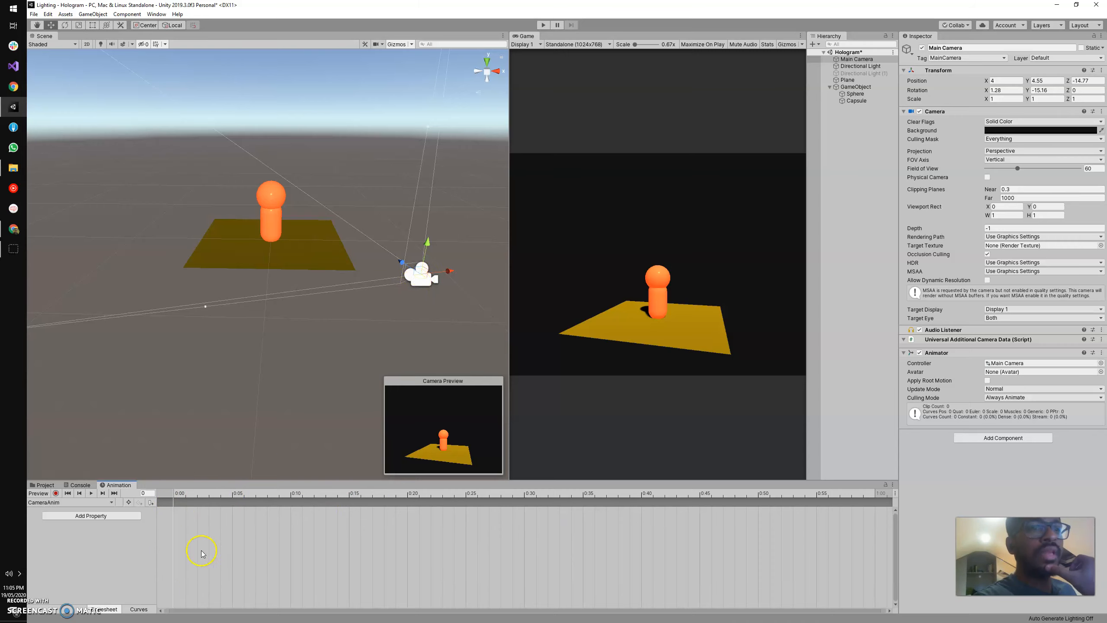
# - Enable recording and key the Main Camera at frame 0 with position about (3.98, 4.55, -14.78) and X rotation about 1.81
pyautogui.click(55, 493)
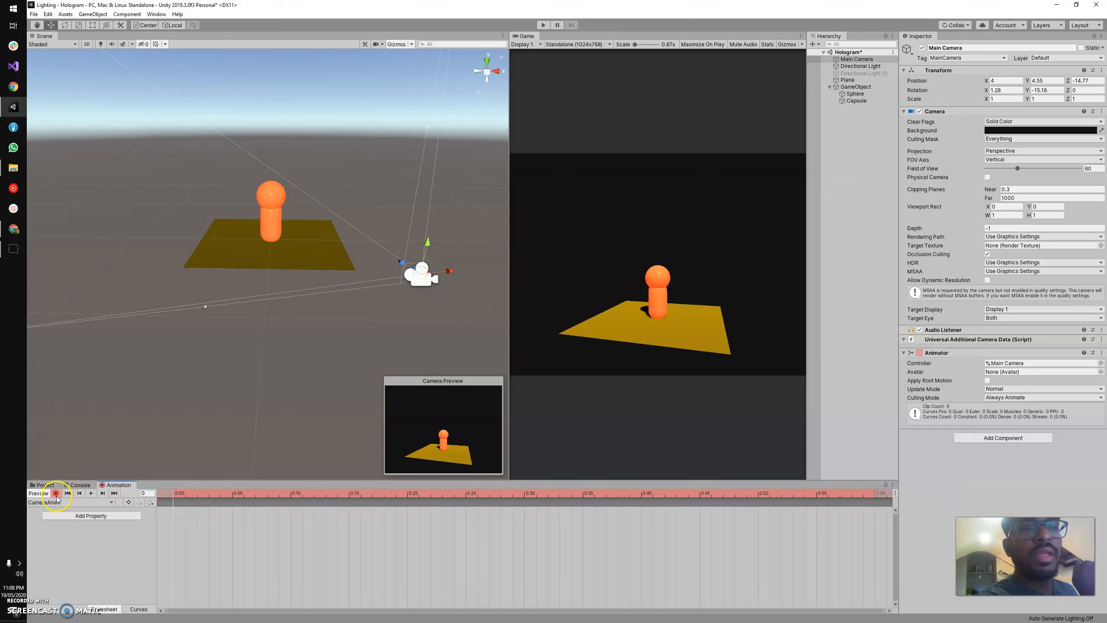
pyautogui.click(56, 493)
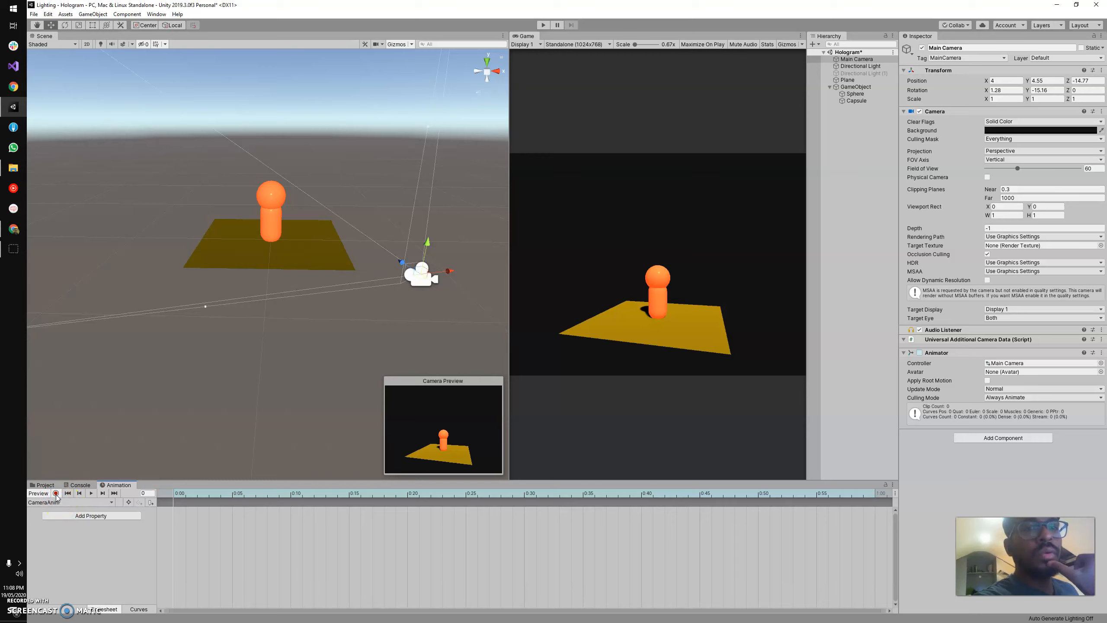
pyautogui.click(56, 494)
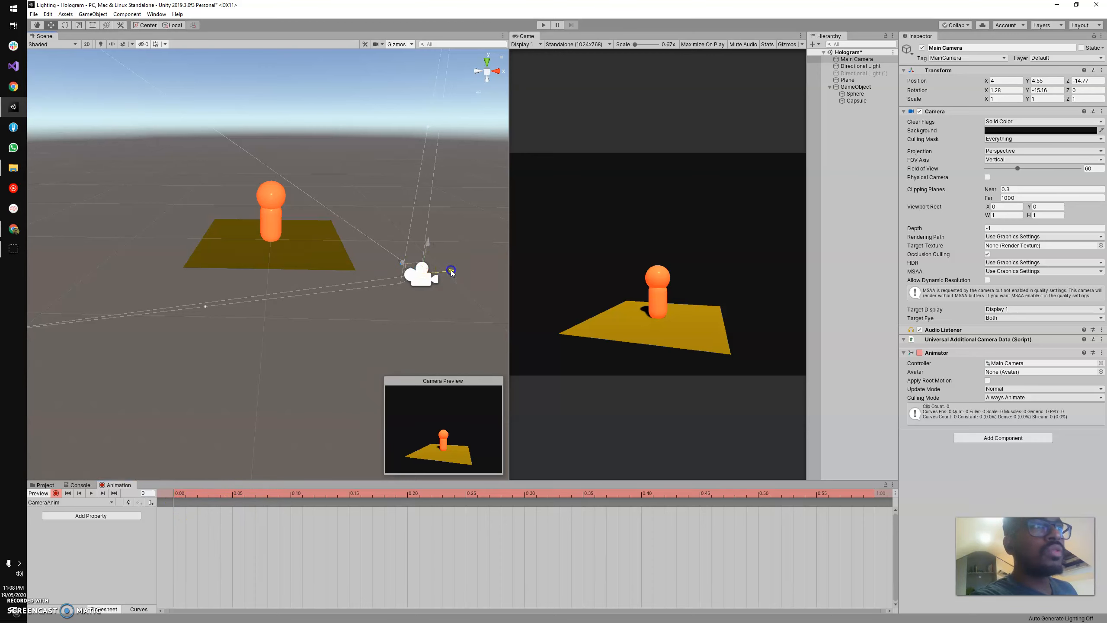
pyautogui.moveTo(450, 270); pyautogui.dragTo(450, 269)
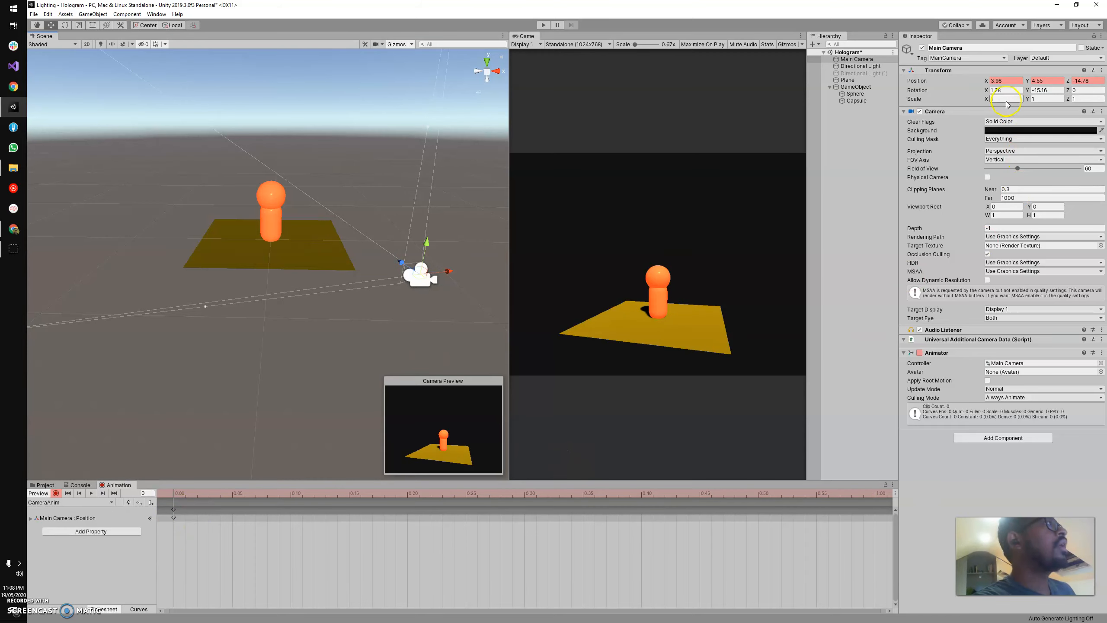
pyautogui.click(1001, 80)
pyautogui.moveTo(987, 91); pyautogui.dragTo(998, 92)
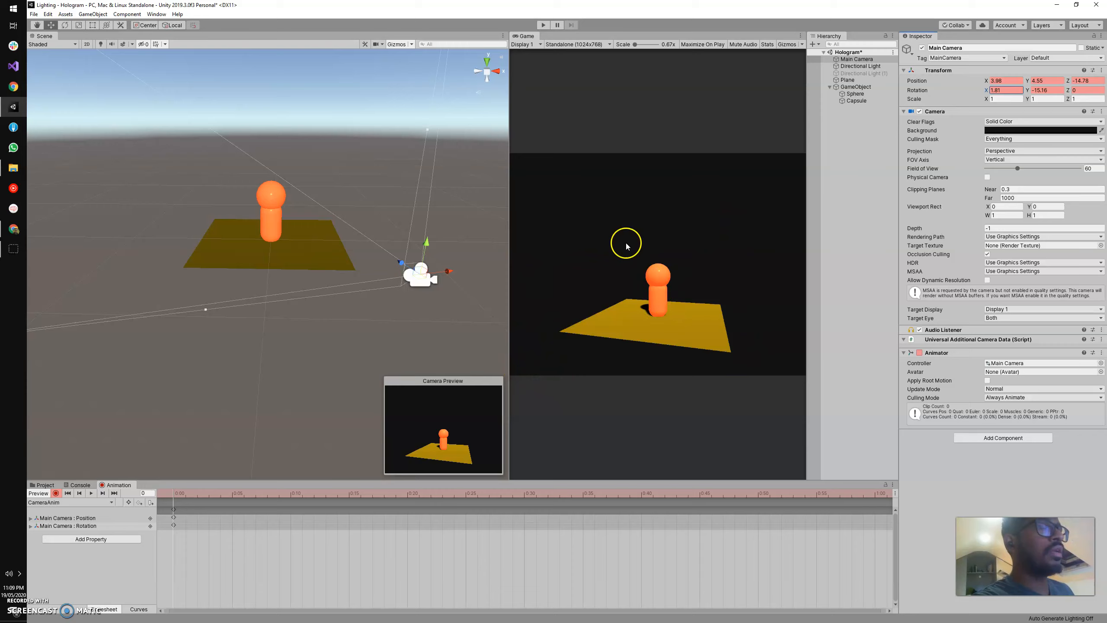
# - Key the Main Camera at frame 15 with position about (-0.07, 5.72, -15.83) and rotation about (10.2, 1.8, 0)
pyautogui.click(173, 495)
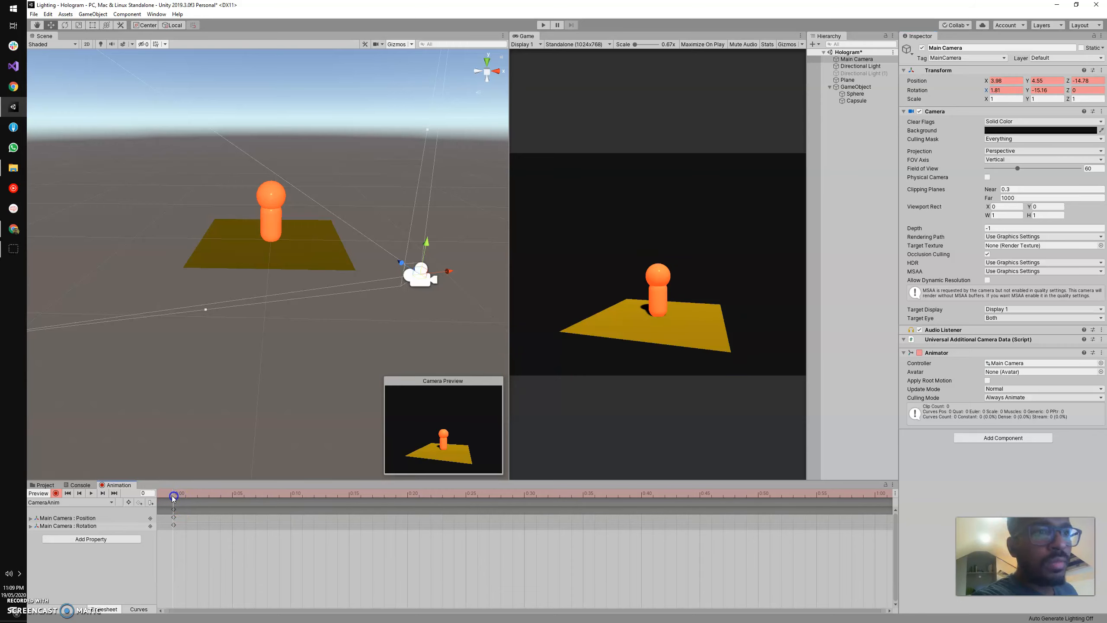
pyautogui.moveTo(173, 497); pyautogui.dragTo(349, 497)
pyautogui.click(349, 496)
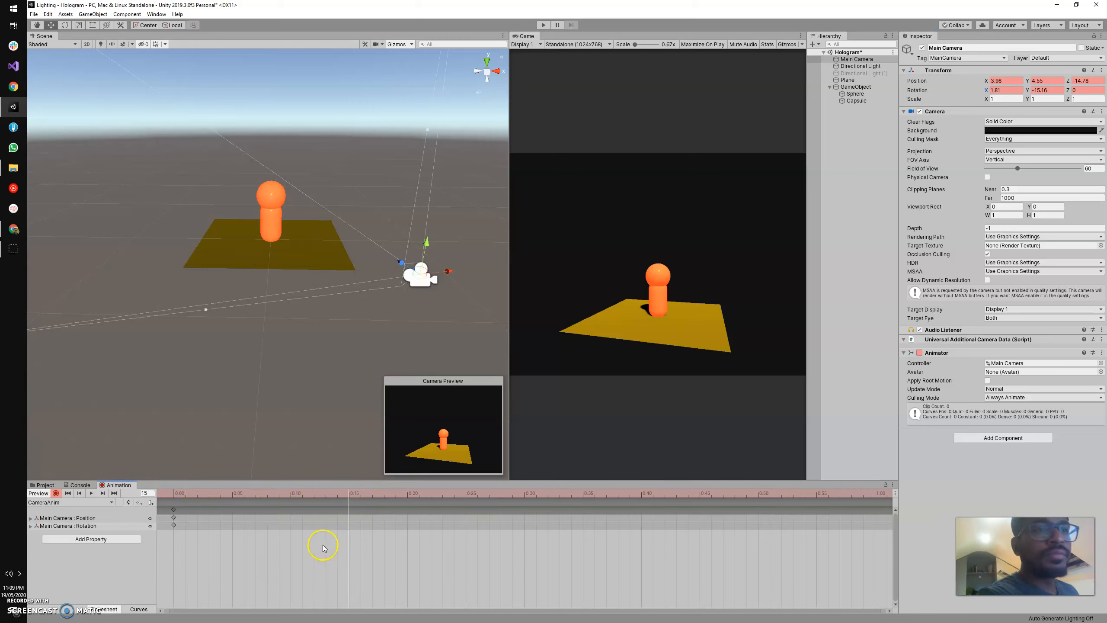
pyautogui.moveTo(448, 271); pyautogui.dragTo(280, 290)
pyautogui.moveTo(987, 91); pyautogui.dragTo(106, 121)
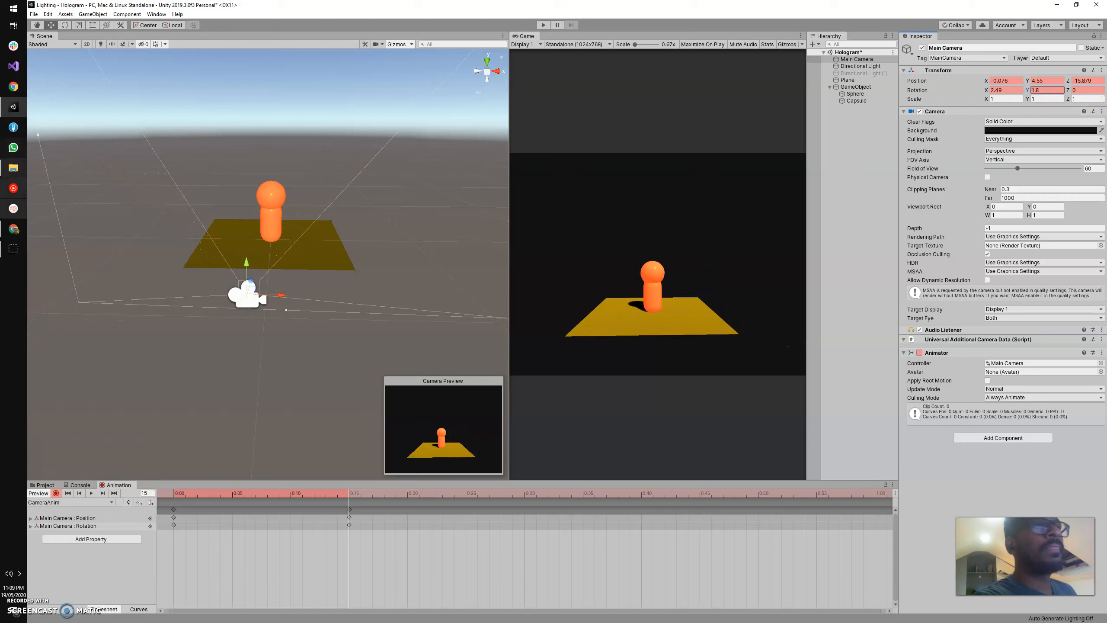
pyautogui.moveTo(246, 259); pyautogui.dragTo(245, 207)
pyautogui.click(983, 90)
pyautogui.moveTo(986, 95); pyautogui.dragTo(1000, 95)
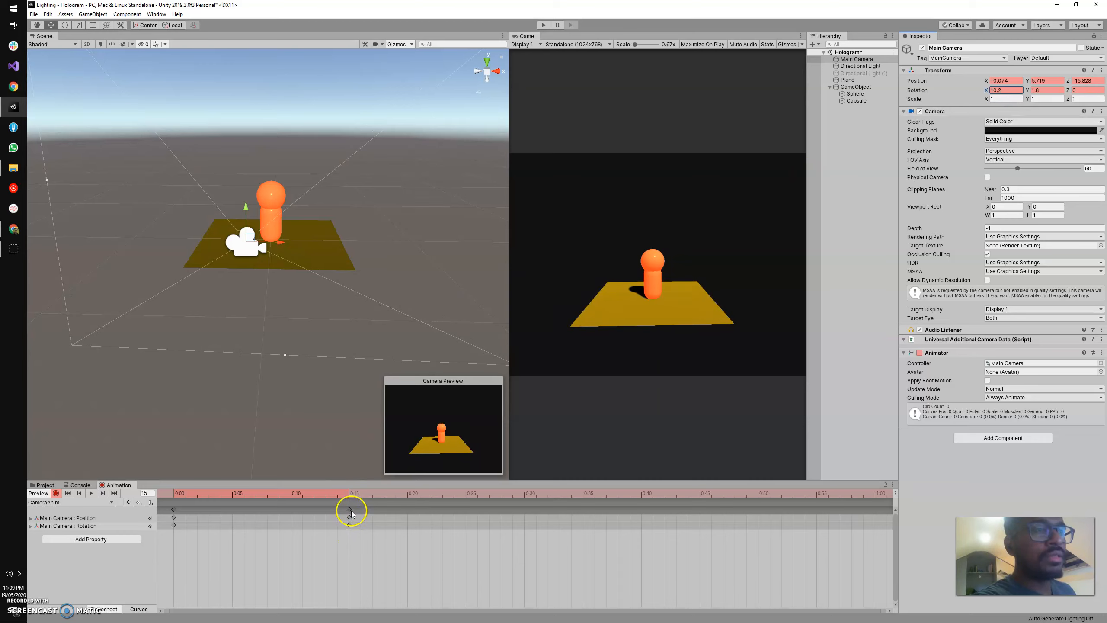
# - Key the Main Camera at frame 30 with position about (-3.83, 4.7, -15.9) and rotation about (12.25, 14.96, 0)
pyautogui.moveTo(349, 501); pyautogui.dragTo(523, 514)
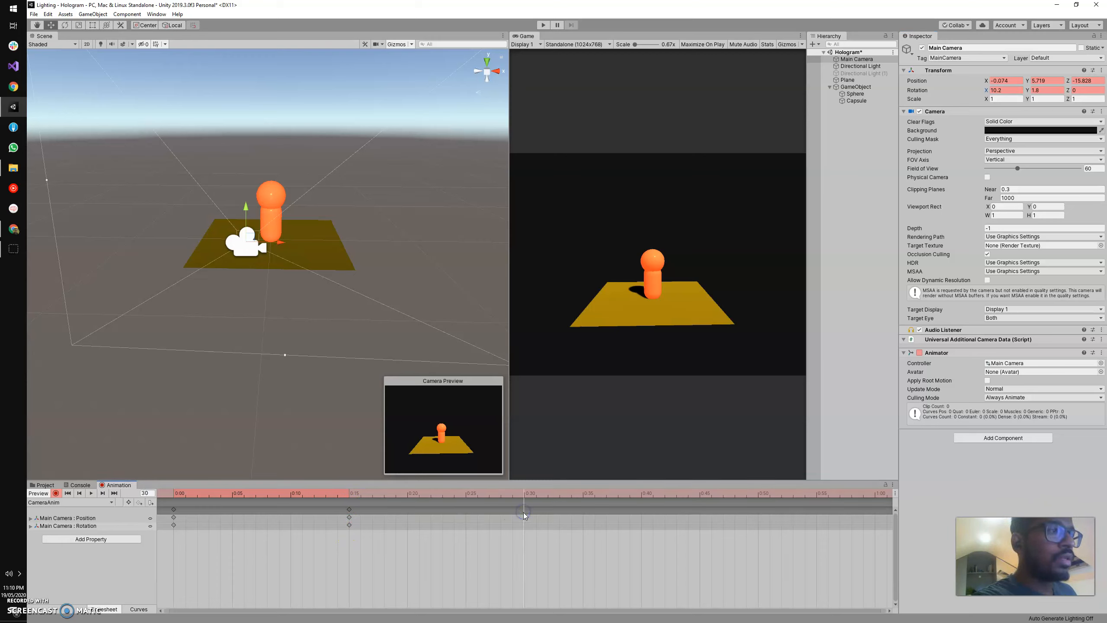
pyautogui.moveTo(279, 241); pyautogui.dragTo(92, 255)
pyautogui.moveTo(64, 217); pyautogui.dragTo(51, 247)
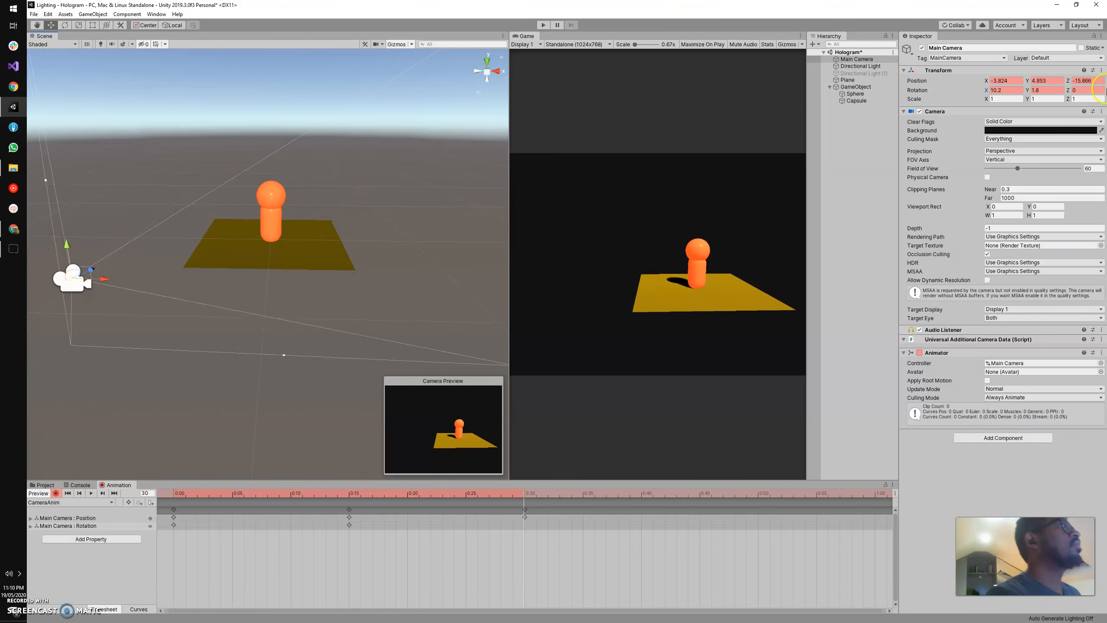
pyautogui.moveTo(987, 92)
pyautogui.mouseDown()
pyautogui.moveTo(1054, 112)
pyautogui.moveTo(1007, 97)
pyautogui.mouseUp()
pyautogui.moveTo(1027, 90); pyautogui.dragTo(1098, 94)
pyautogui.moveTo(70, 244); pyautogui.dragTo(69, 251)
# - Key the Main Camera at frame 45 with position about (-1.91, 8.07, -15.66) and rotation about (24.6, 7.3, 0)
pyautogui.moveTo(526, 496); pyautogui.dragTo(703, 511)
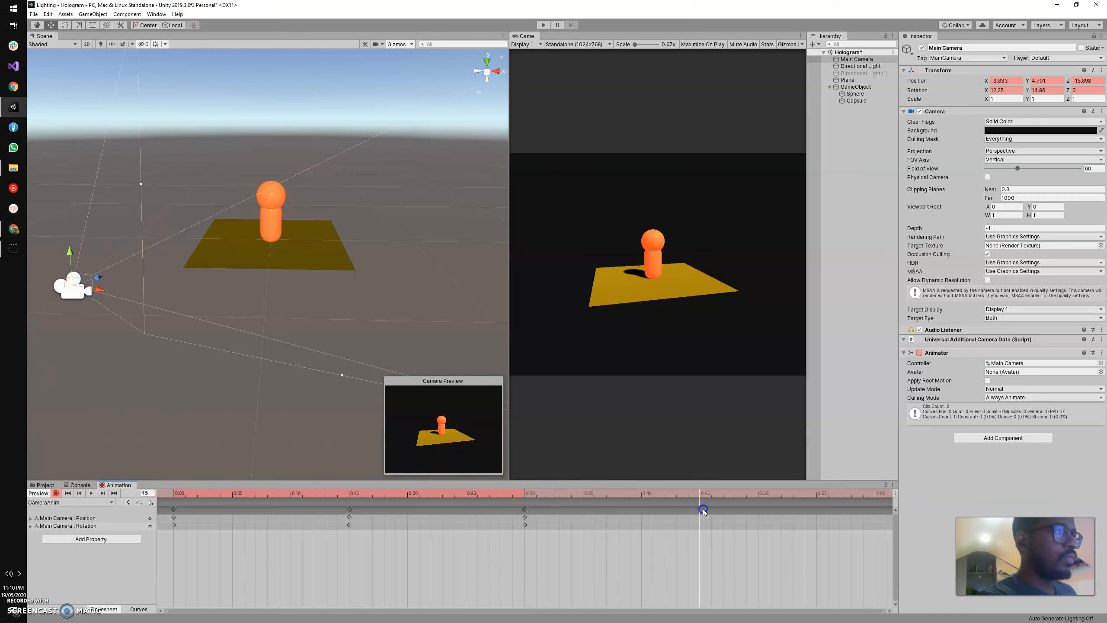
pyautogui.scroll(-5, 656, 521)
pyautogui.click(646, 520)
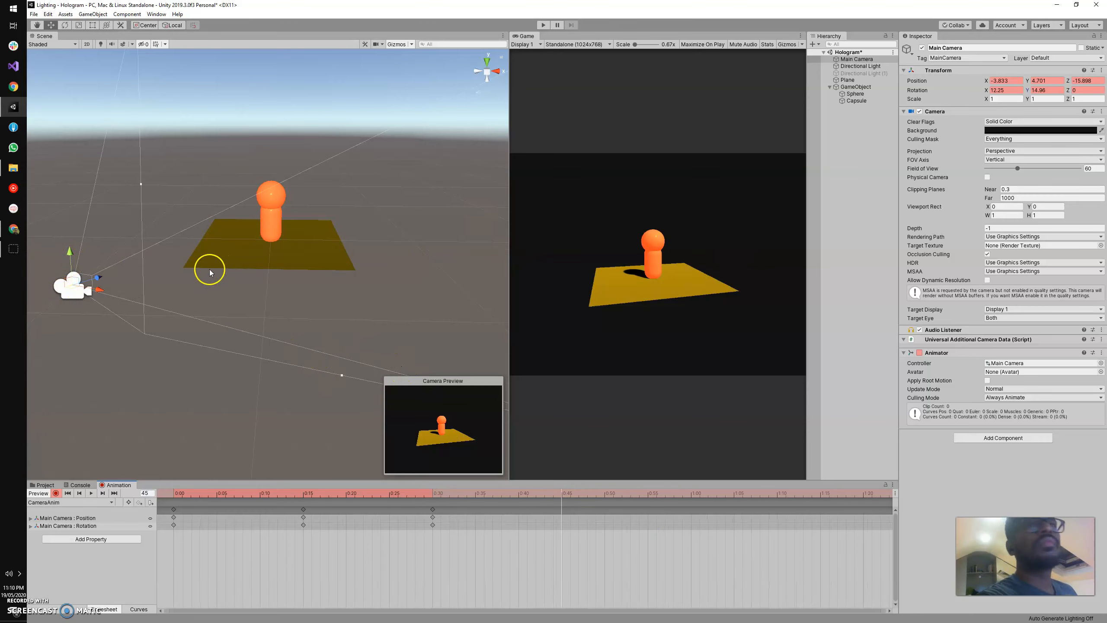
pyautogui.moveTo(71, 257); pyautogui.dragTo(57, 76)
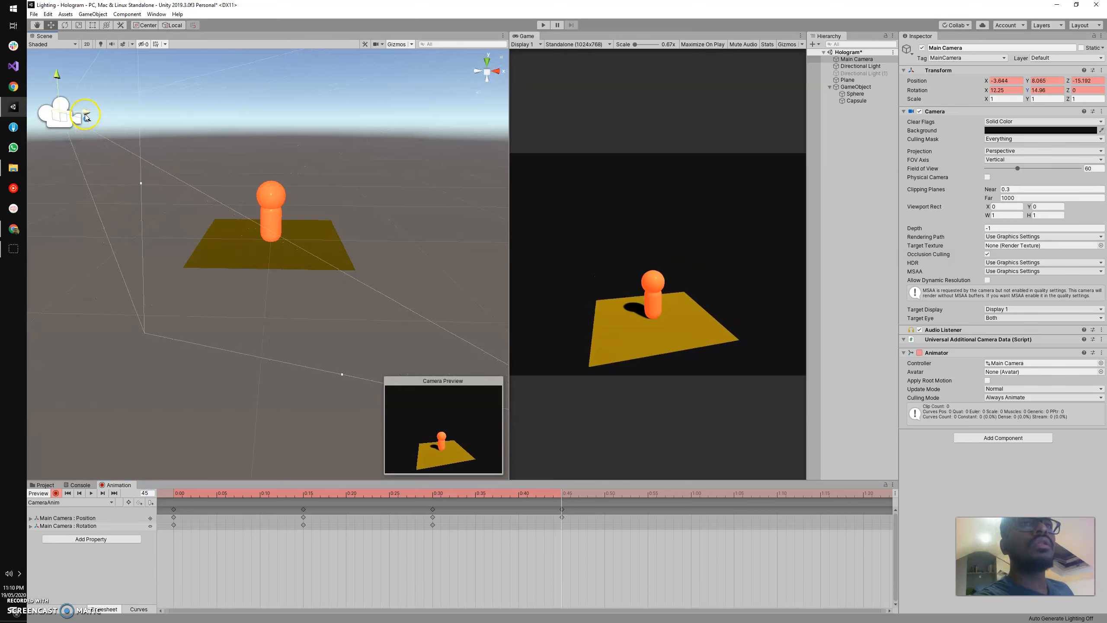
pyautogui.moveTo(86, 117); pyautogui.dragTo(155, 125)
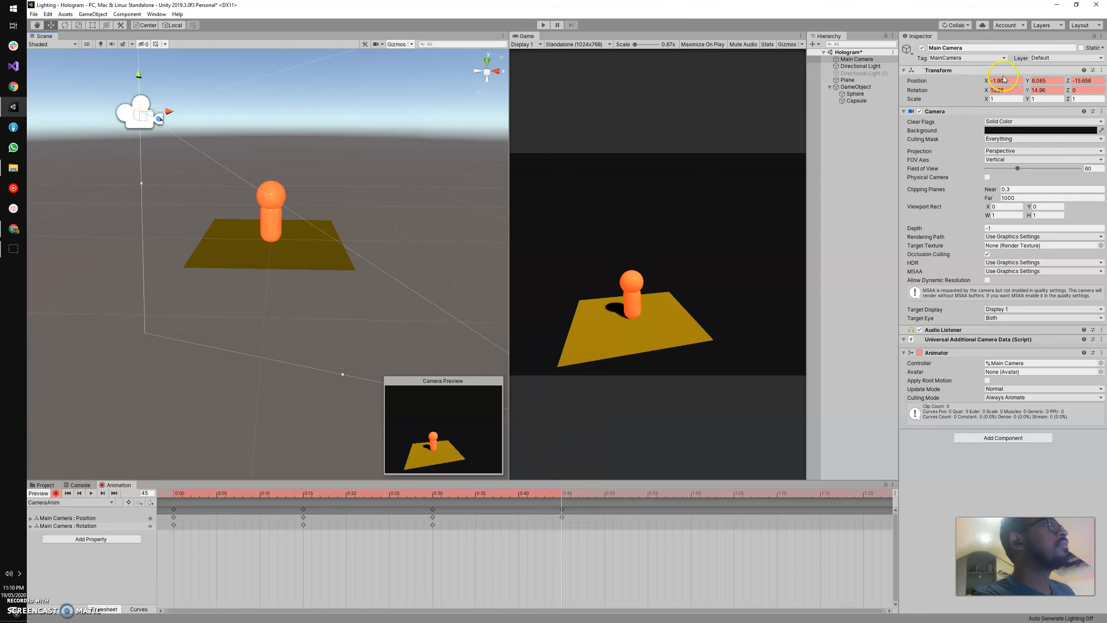
pyautogui.moveTo(986, 90); pyautogui.dragTo(1009, 97)
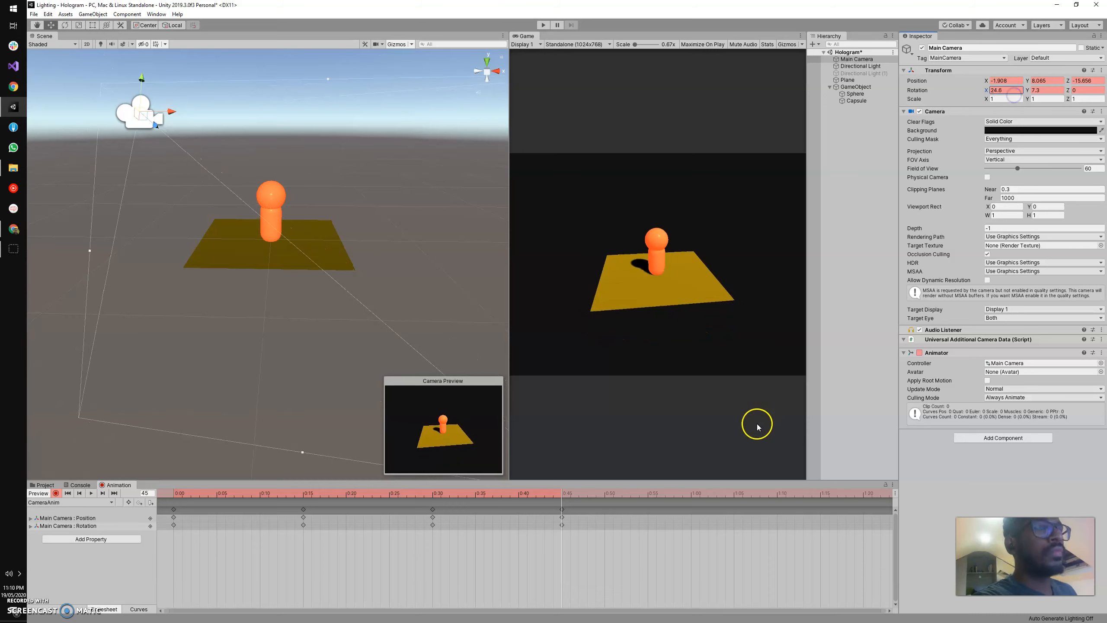
# - Key the Main Camera at frame 60 with position about (2.1, 7.61, -16.38) and rotation about (25.8, -5.8, 0)
pyautogui.moveTo(564, 496); pyautogui.dragTo(689, 501)
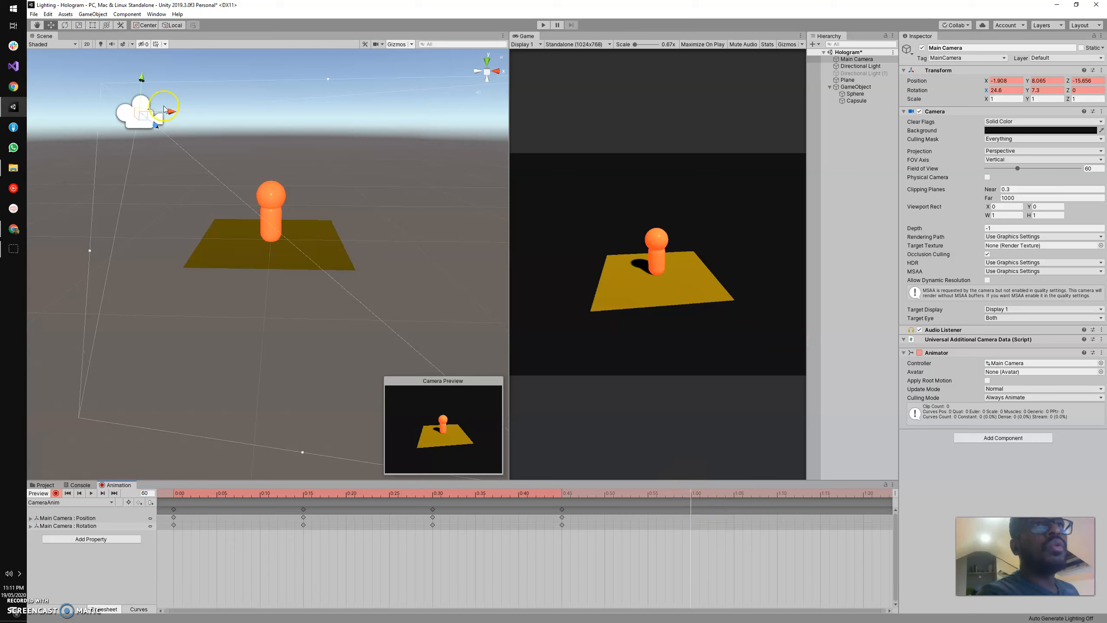
pyautogui.moveTo(156, 124); pyautogui.dragTo(379, 126)
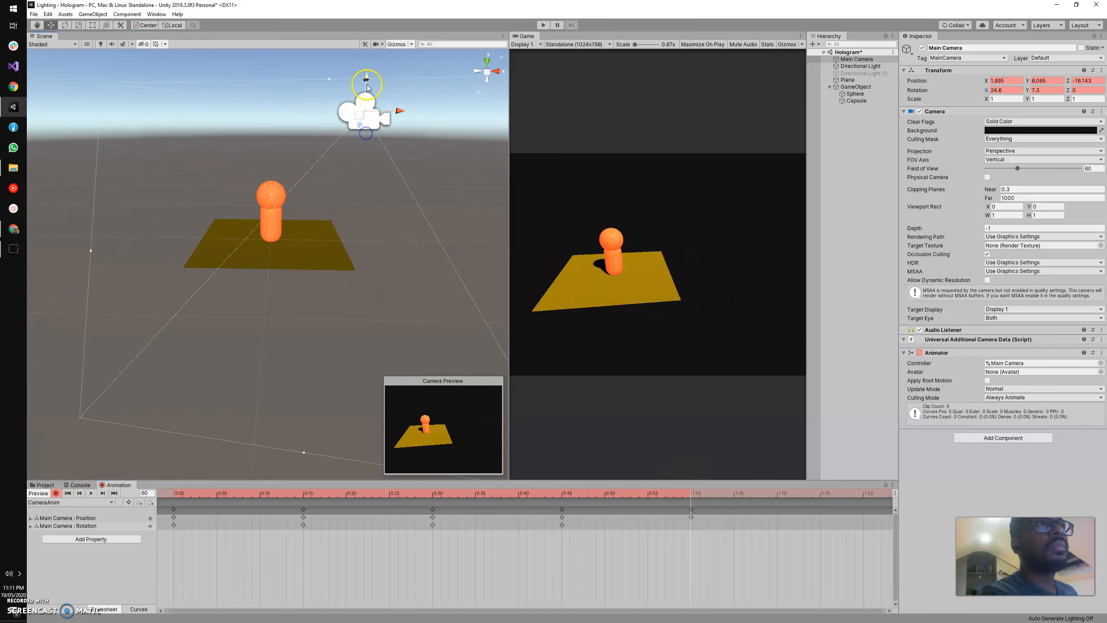
pyautogui.moveTo(370, 85); pyautogui.dragTo(382, 108)
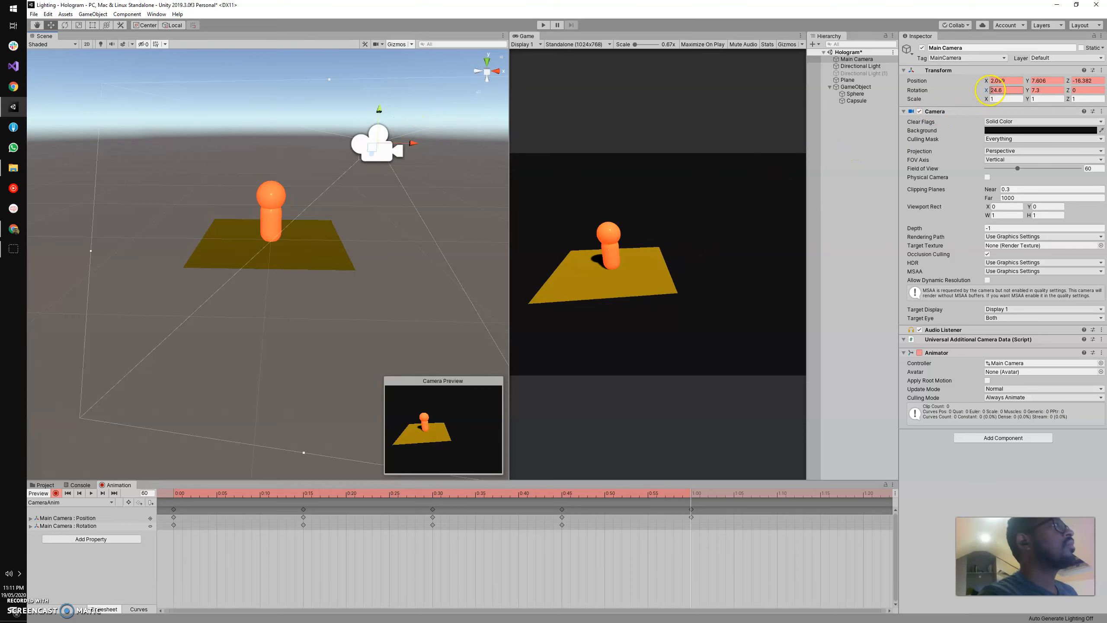
pyautogui.moveTo(986, 90)
pyautogui.mouseDown()
pyautogui.moveTo(964, 91)
pyautogui.moveTo(1020, 89)
pyautogui.moveTo(986, 88)
pyautogui.mouseUp()
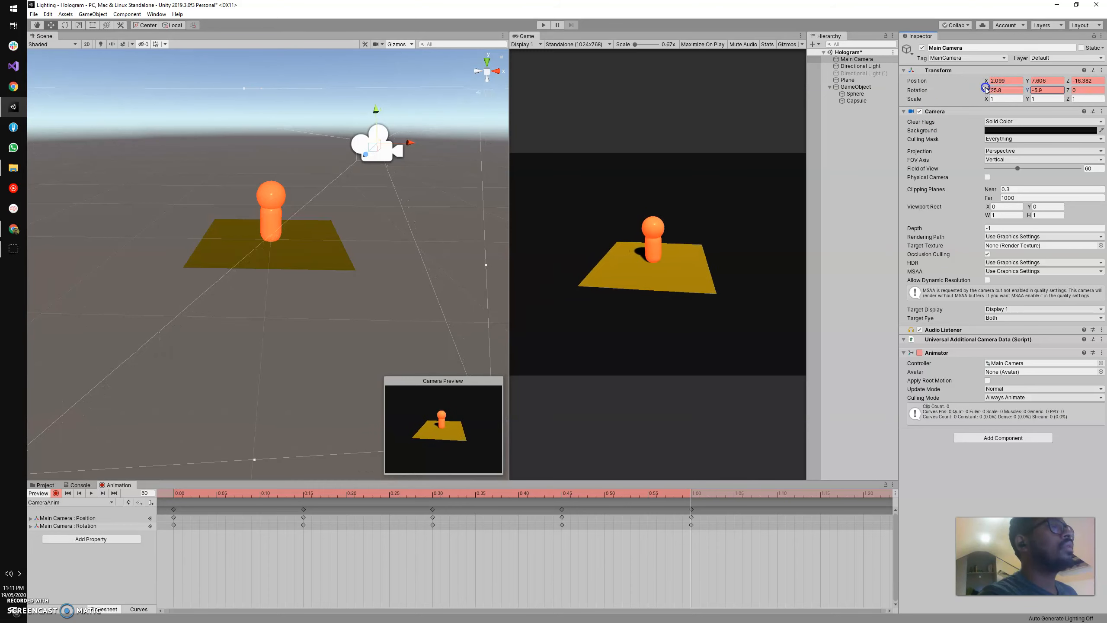
pyautogui.moveTo(680, 493); pyautogui.dragTo(109, 496)
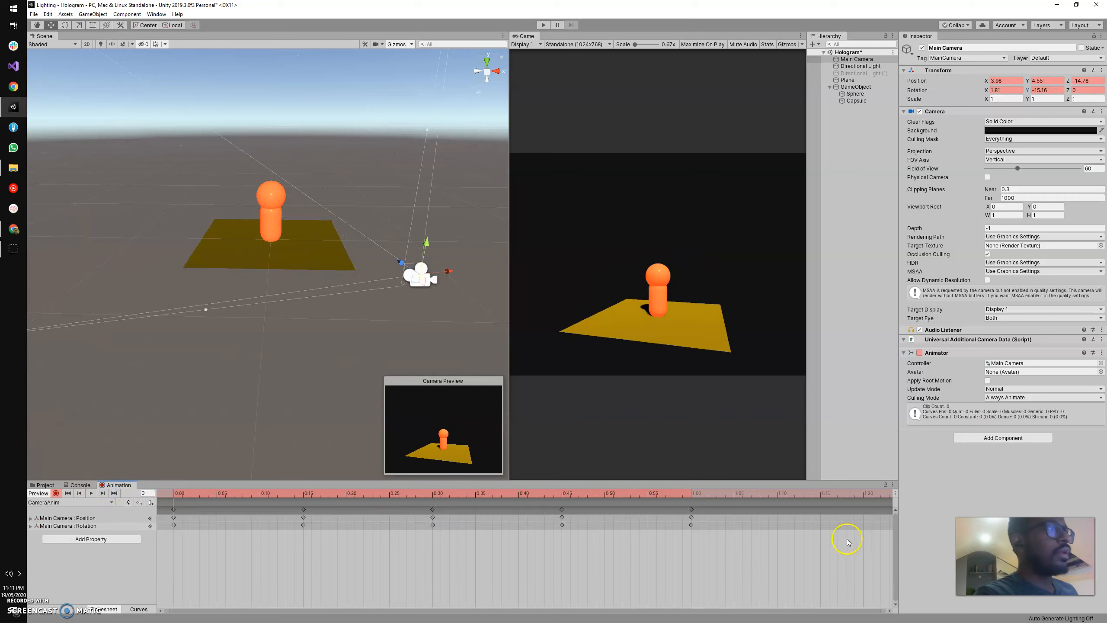
pyautogui.rightClick(173, 510)
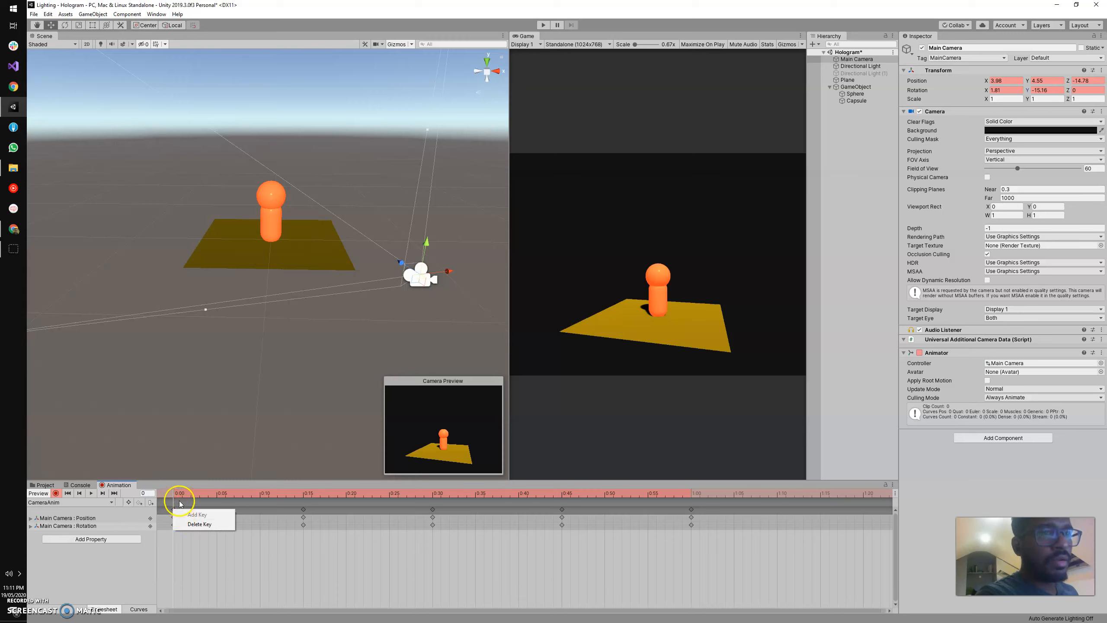
pyautogui.click(173, 493)
pyautogui.click(173, 511)
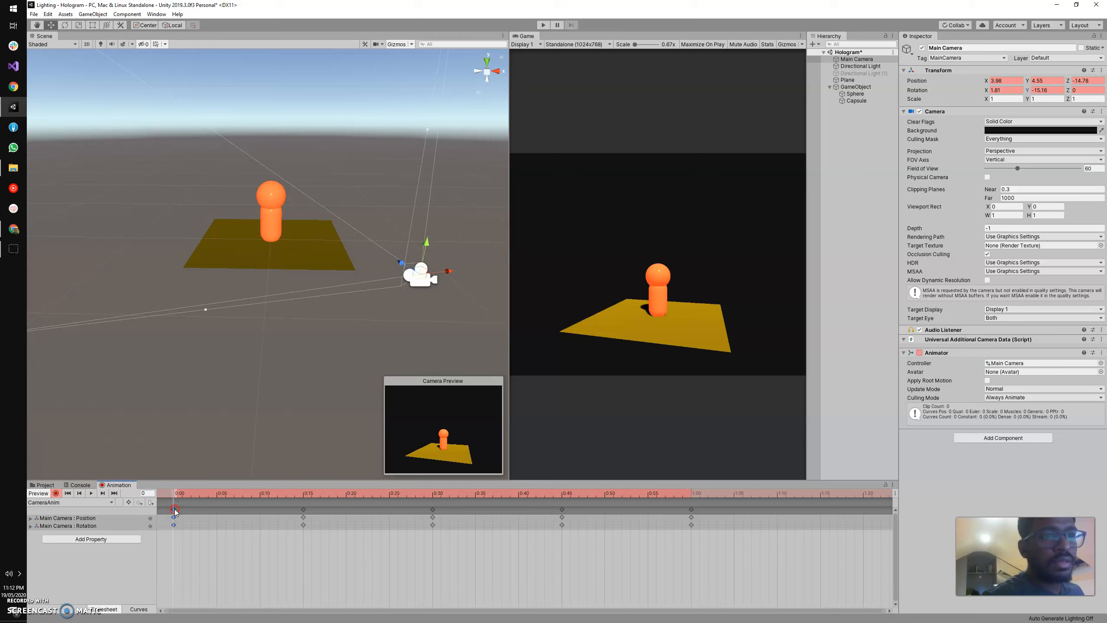
pyautogui.rightClick(174, 510)
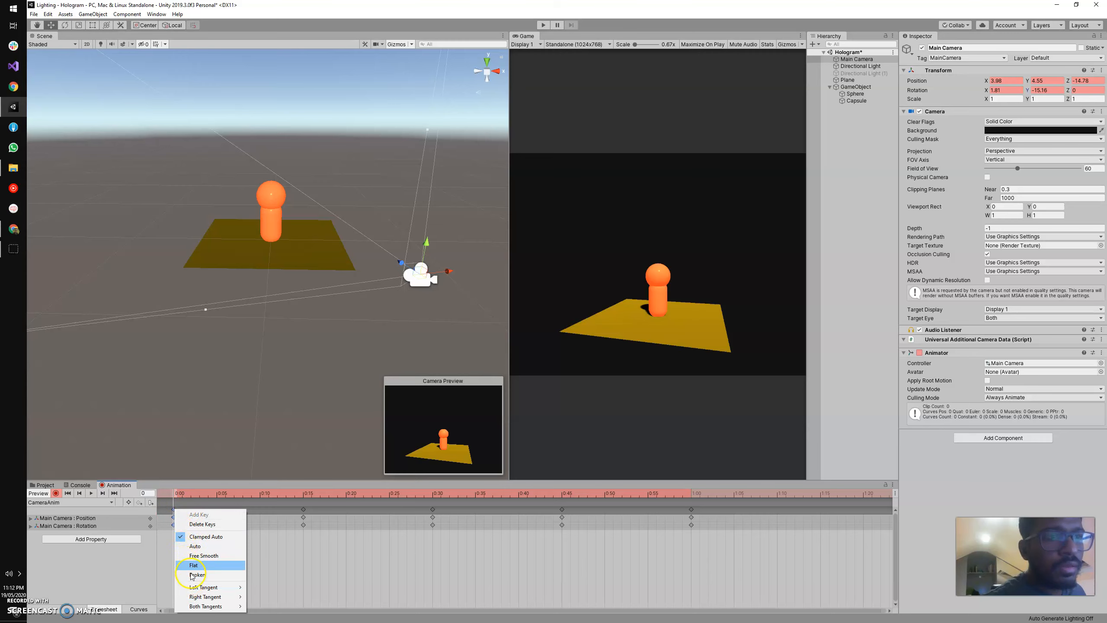
pyautogui.moveTo(202, 588)
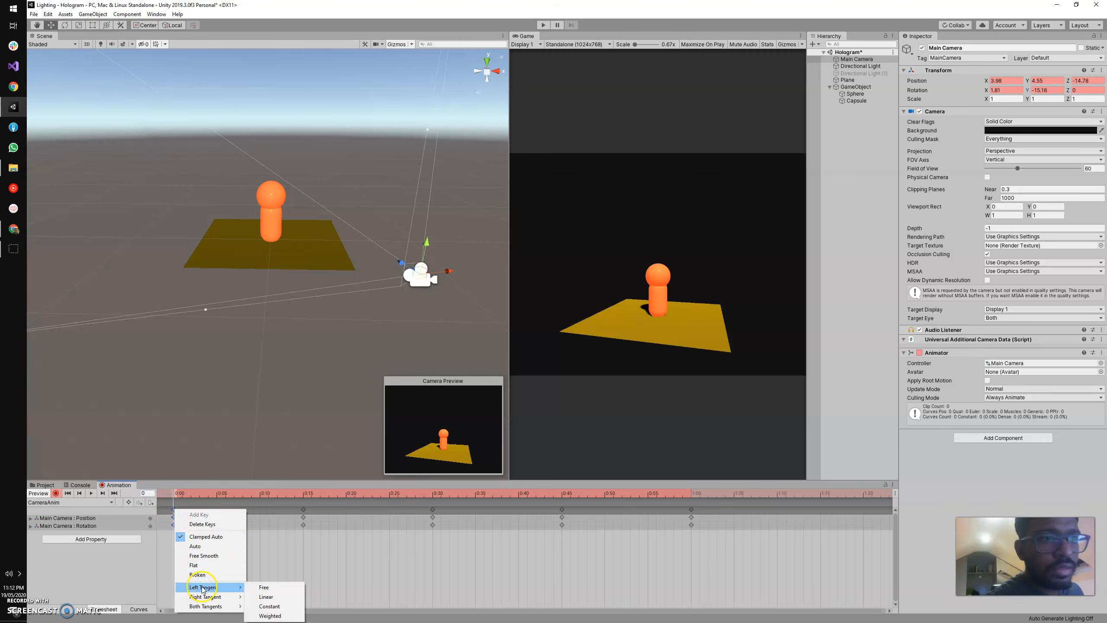
pyautogui.click(172, 512)
pyautogui.rightClick(174, 509)
pyautogui.click(174, 510)
pyautogui.rightClick(174, 508)
# - Paste a copy of the Main Camera's frame 0 position and rotation keys at frame 70, and move the copy to frame 80
pyautogui.click(175, 509)
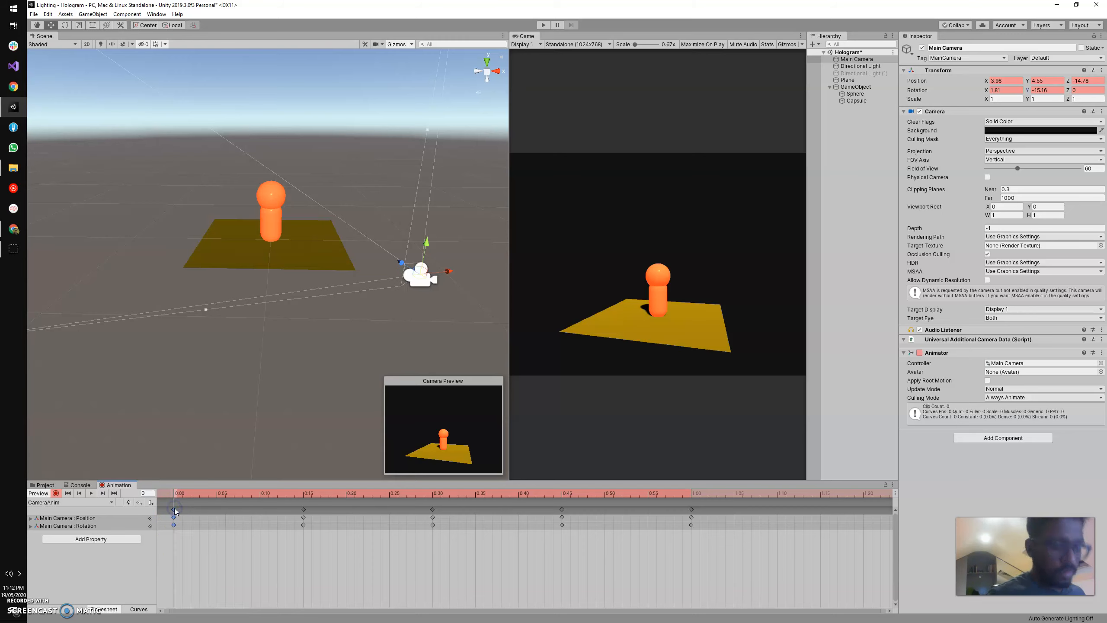
pyautogui.click(776, 498)
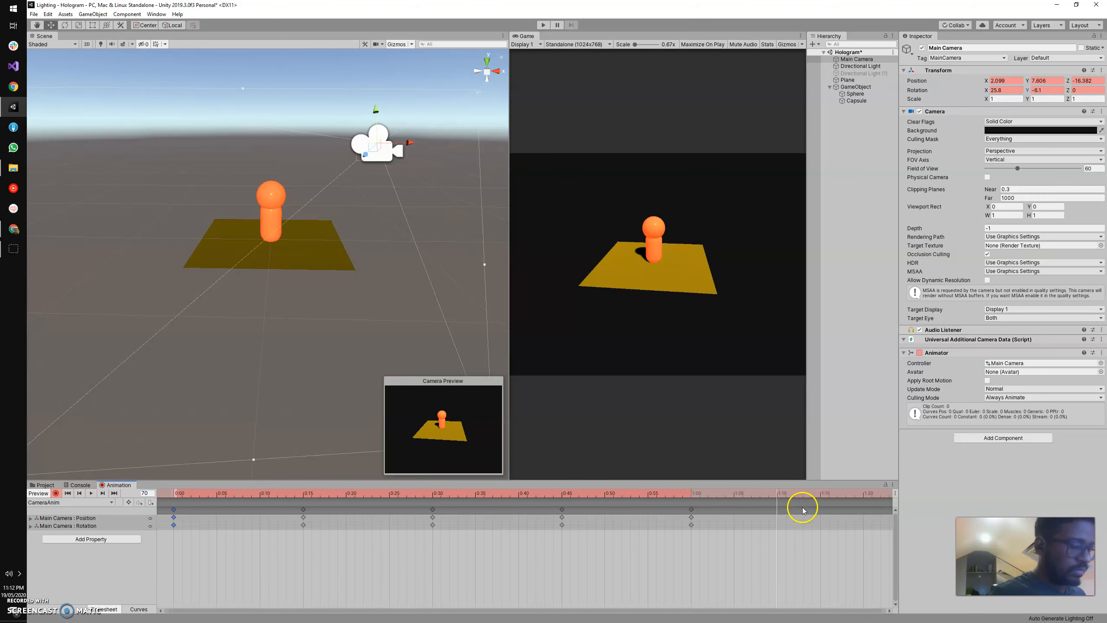
pyautogui.hotkey('ctrl', 'v')
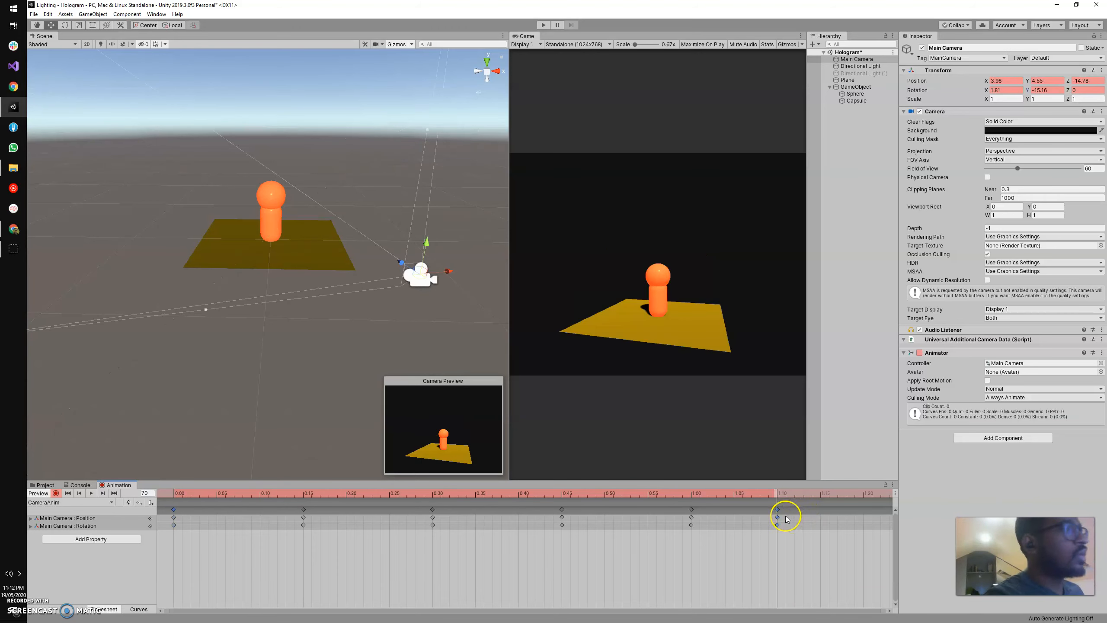
pyautogui.moveTo(775, 509); pyautogui.dragTo(865, 526)
# - Scrub the clip back to frame 0 and review the camera animation in Play mode with the Game view widened, stopping playback at the end
pyautogui.click(734, 494)
pyautogui.moveTo(174, 495); pyautogui.dragTo(151, 532)
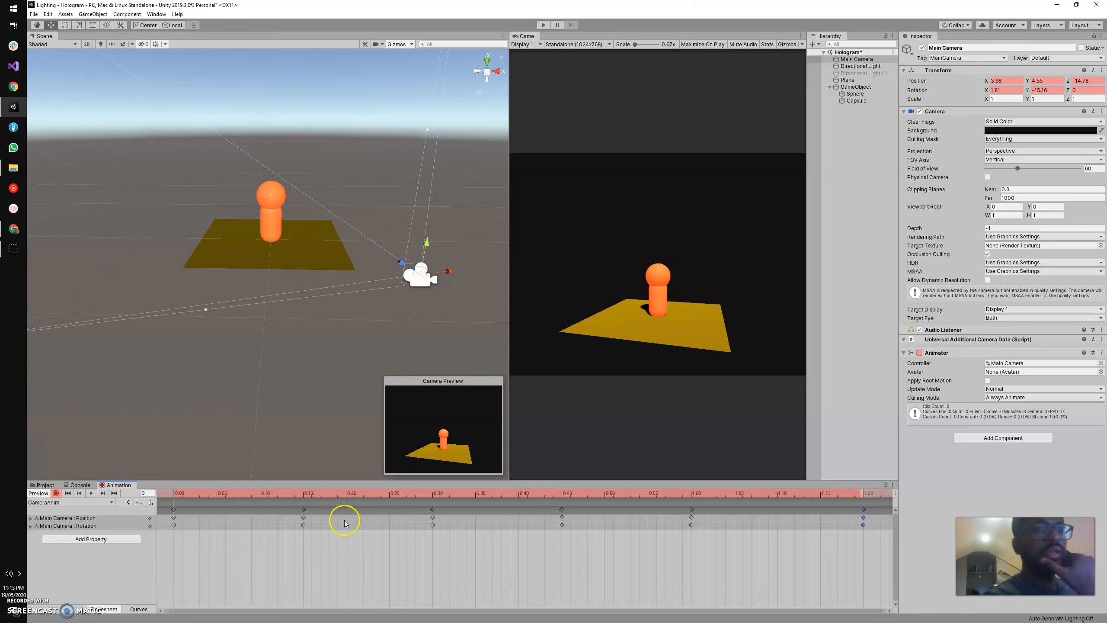
pyautogui.click(543, 24)
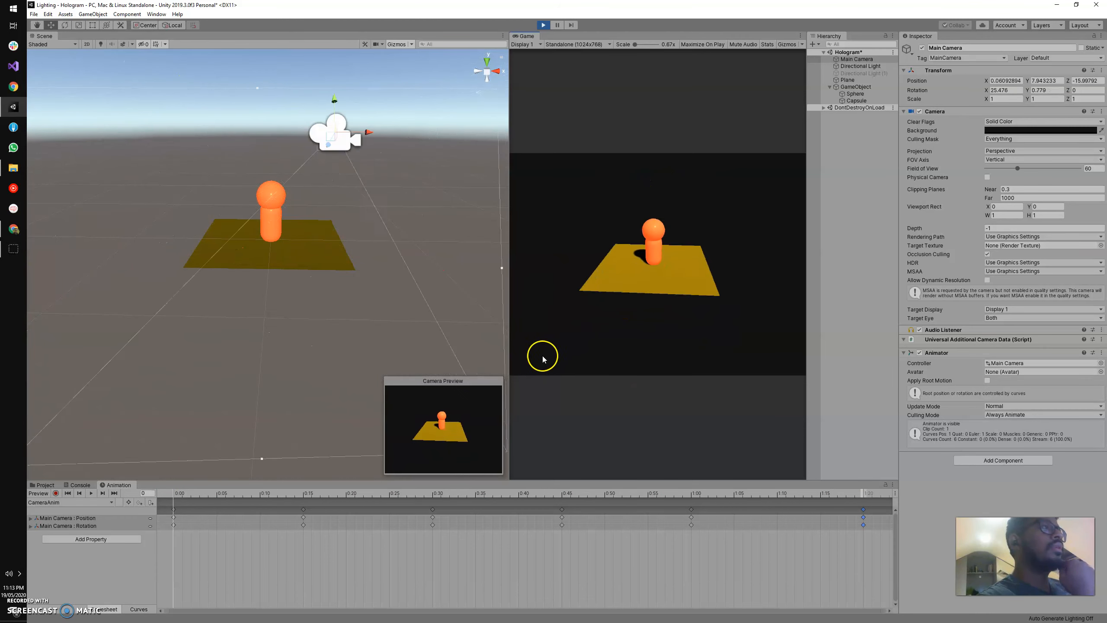
pyautogui.moveTo(509, 240); pyautogui.dragTo(291, 262)
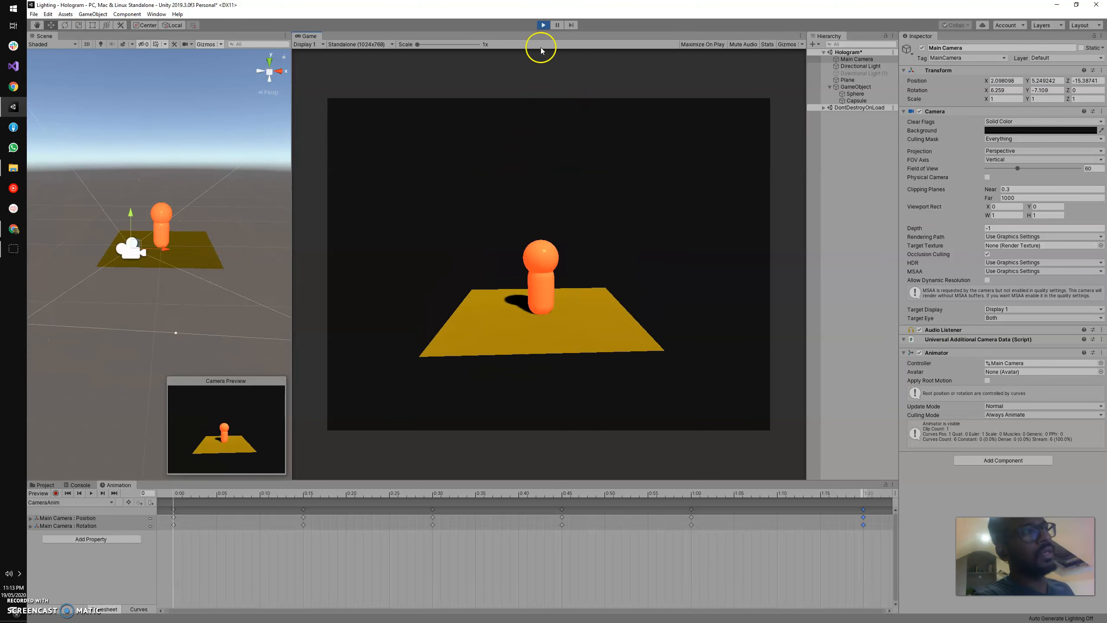
pyautogui.click(543, 26)
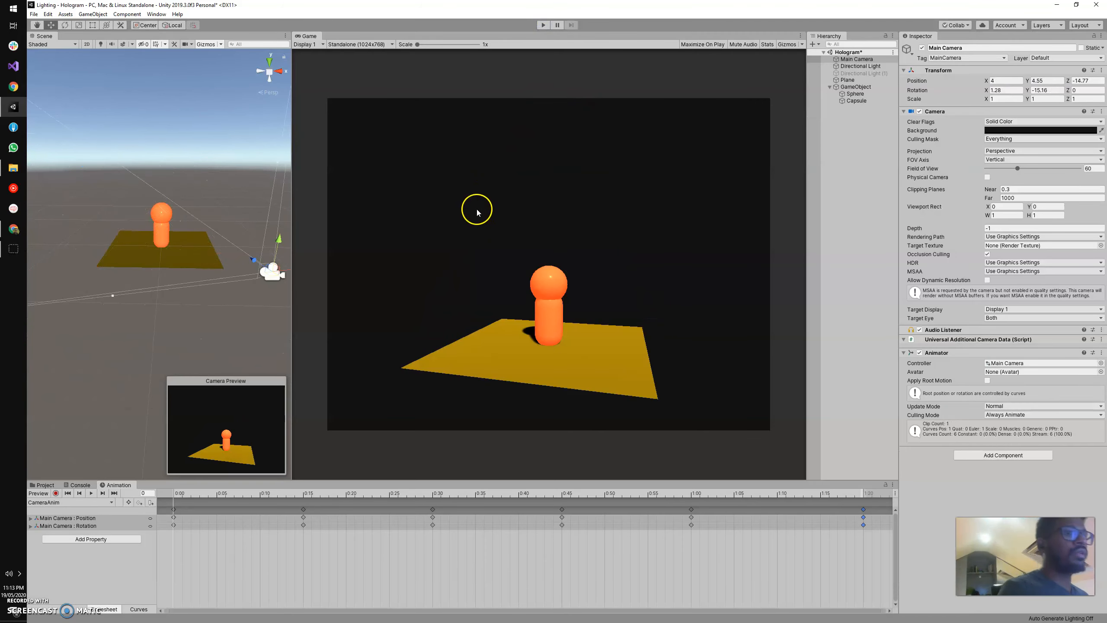